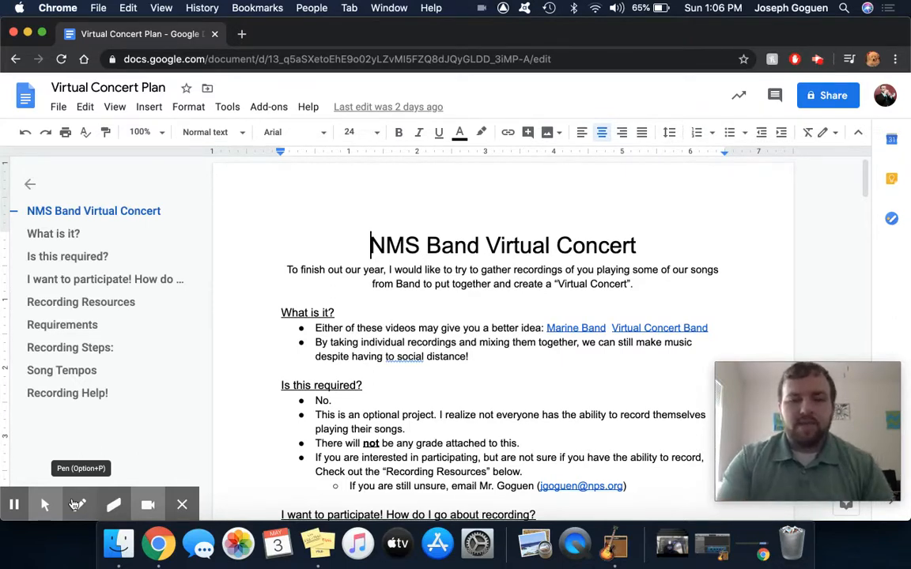
Go to the "Recording Help!" section of the Virtual Concert Plan document.
left_click(77, 504)
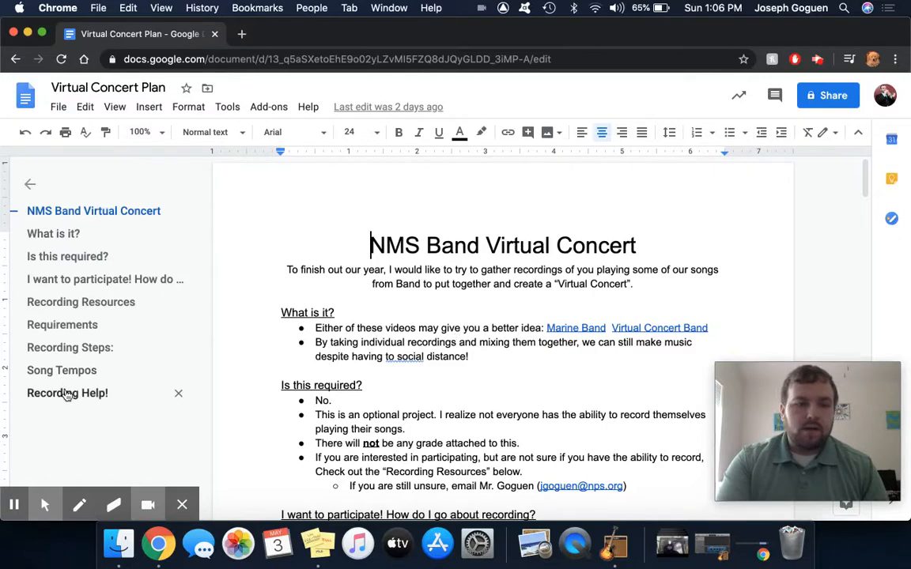
left_click(67, 392)
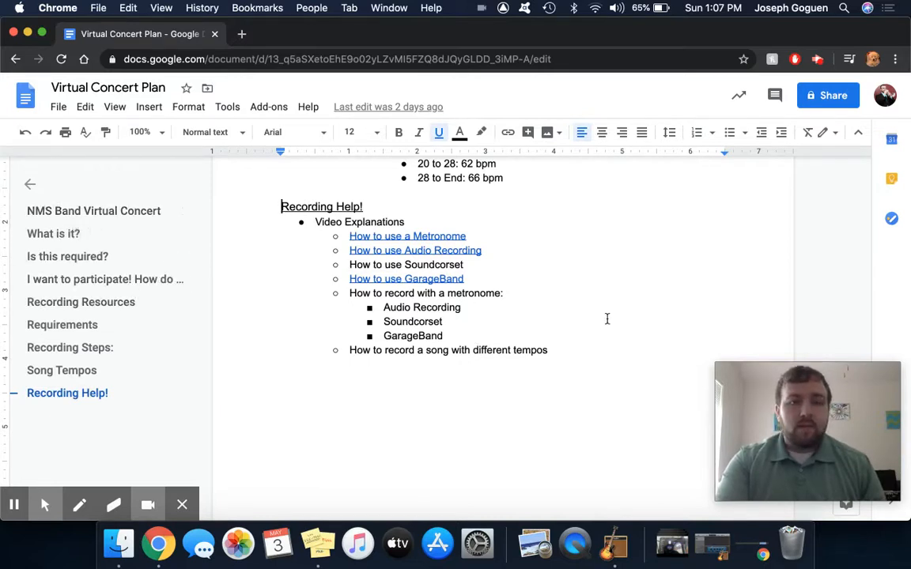
Switch to the untitled GarageBand project and set its tempo to 144.
left_click(712, 544)
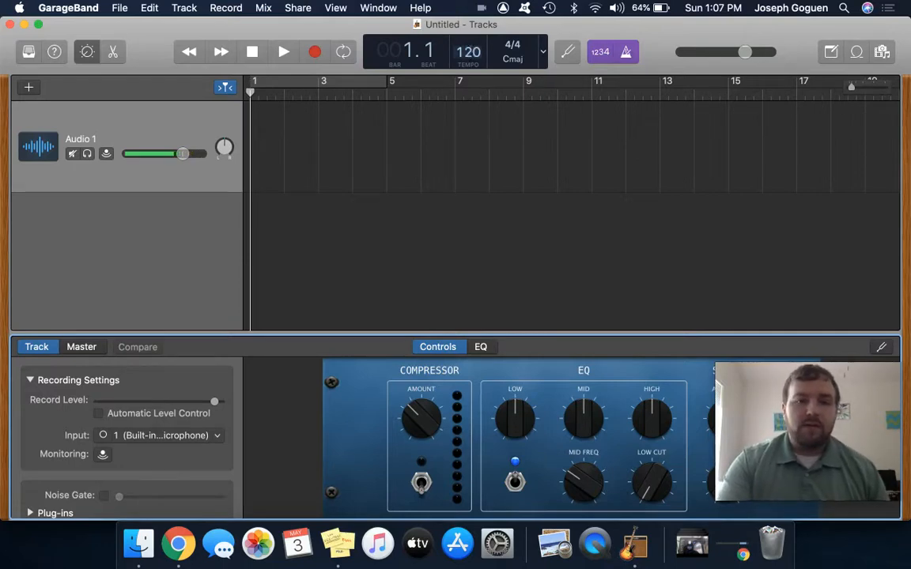
double_click(471, 51)
type("144")
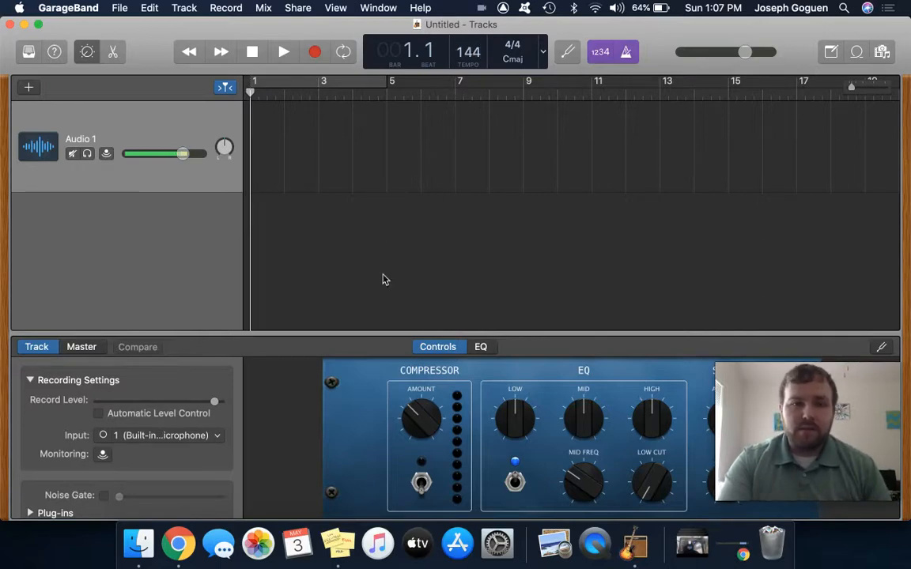
left_click(388, 254)
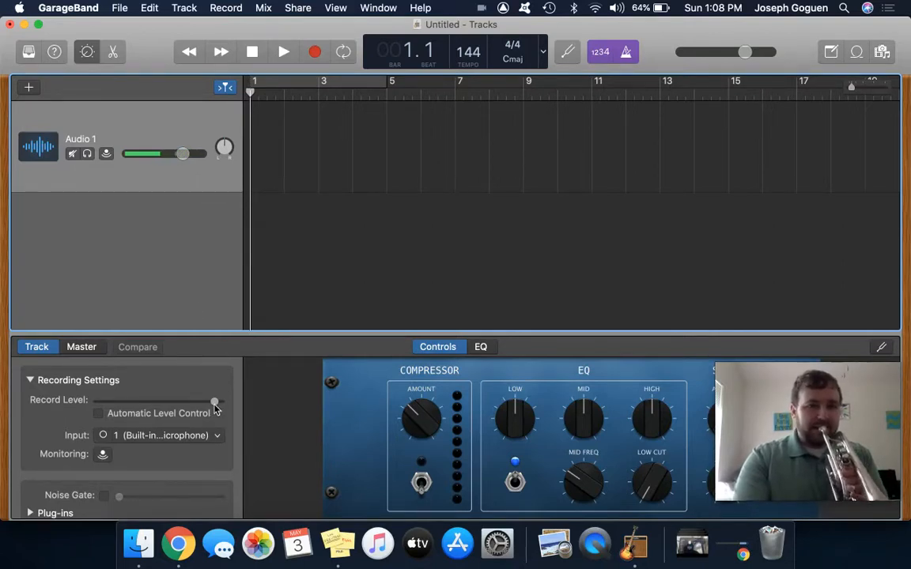
Lower the Audio 1 record level to near its minimum and raise it back to near its maximum.
left_click_drag(215, 407, 115, 405)
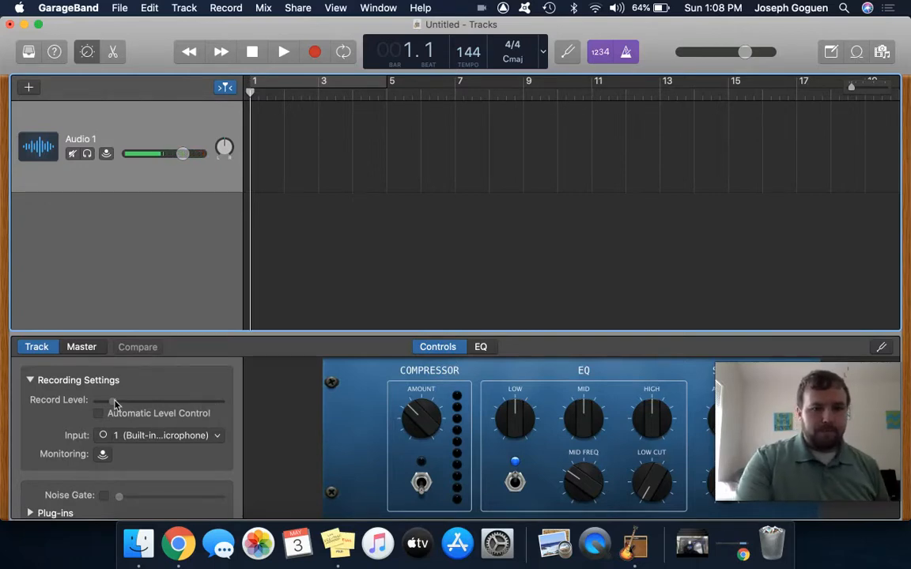
left_click_drag(114, 405, 208, 403)
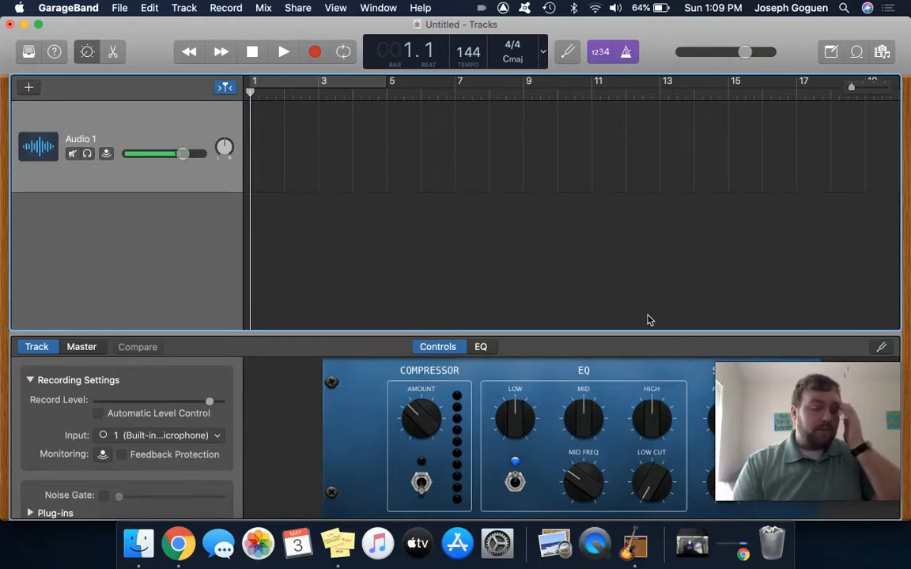
Record a short test take of about two bars on the Audio 1 track and stop the transport.
left_click(318, 55)
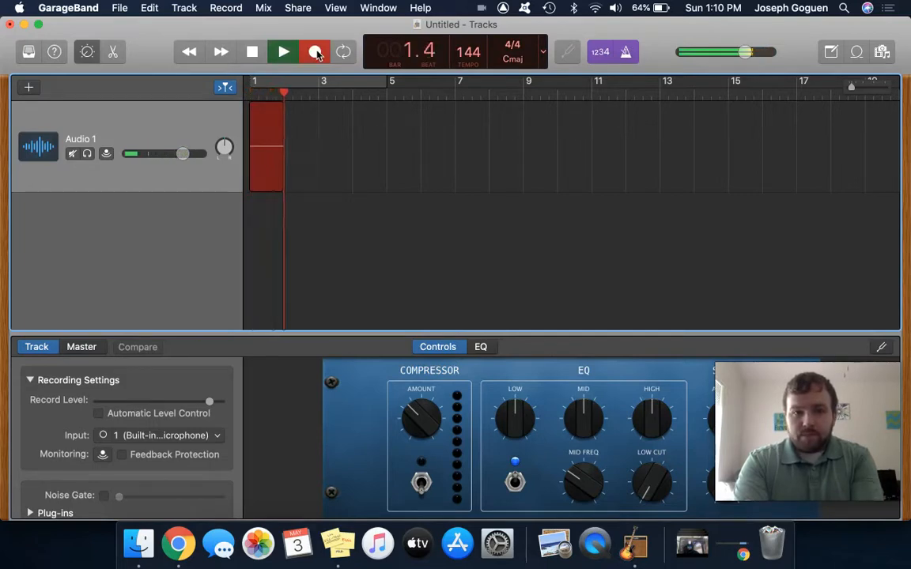
left_click(317, 54)
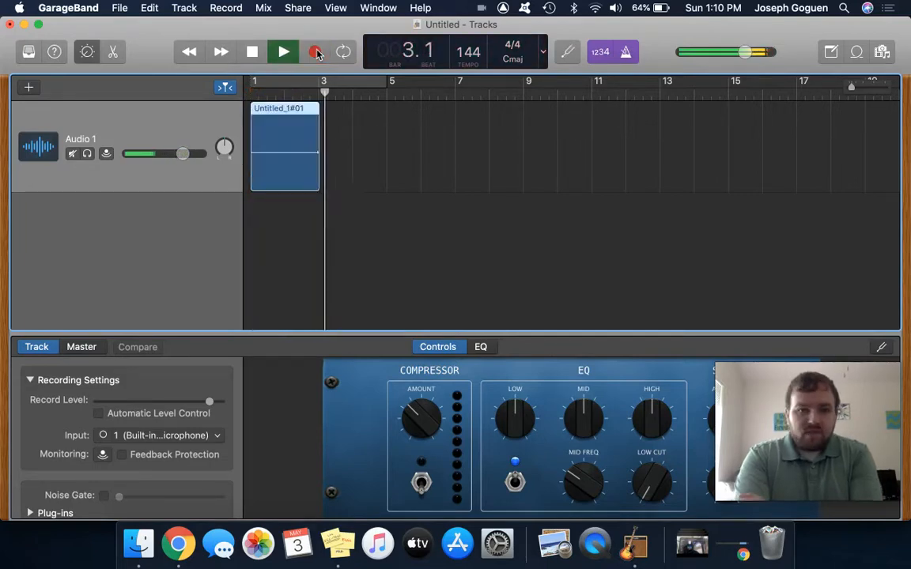
left_click(250, 52)
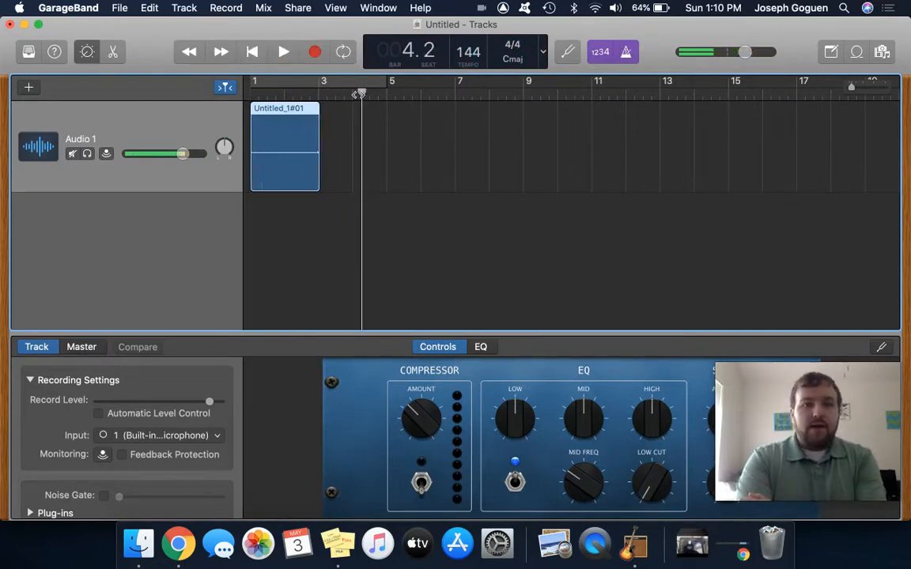
Play the short test take from bar 1 and delete its region from the track.
left_click_drag(363, 91, 232, 87)
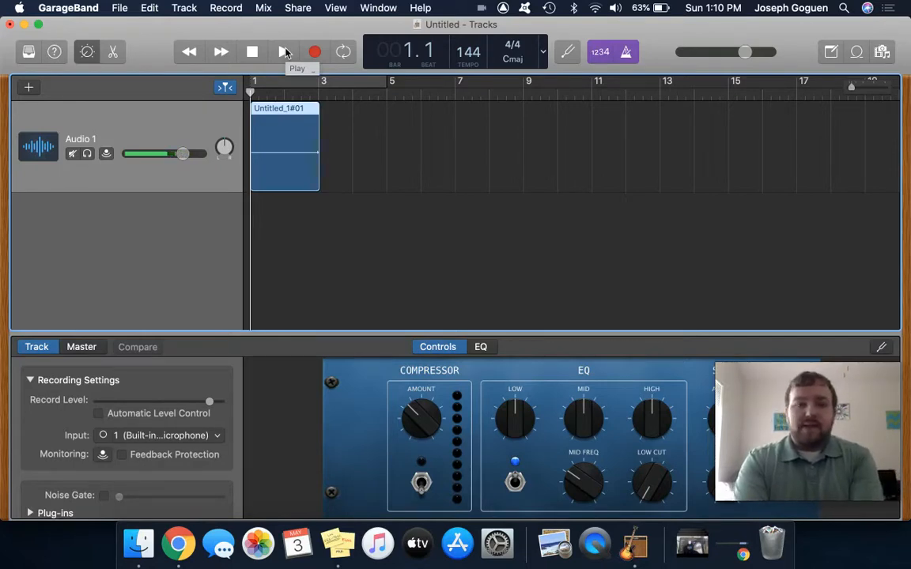
left_click(284, 51)
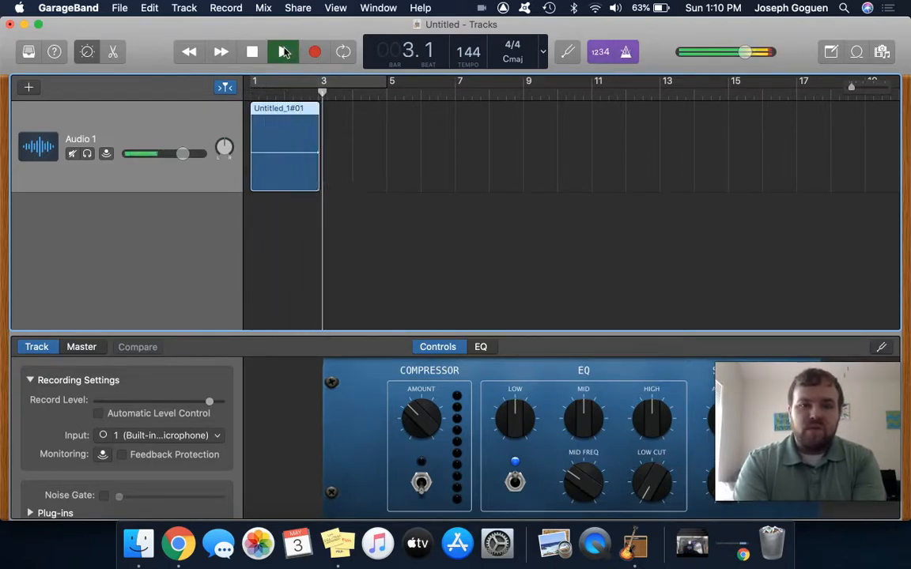
left_click(253, 52)
left_click(253, 52)
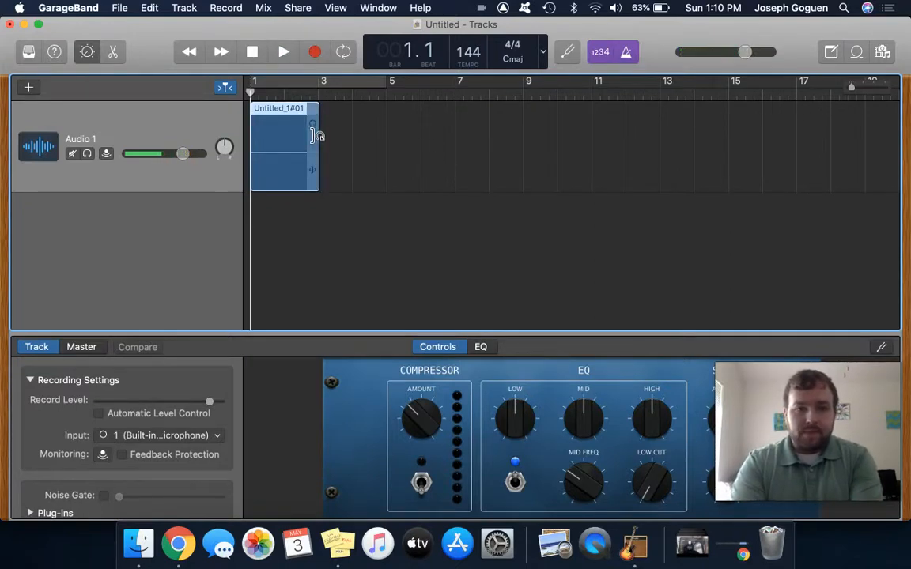
key("Delete")
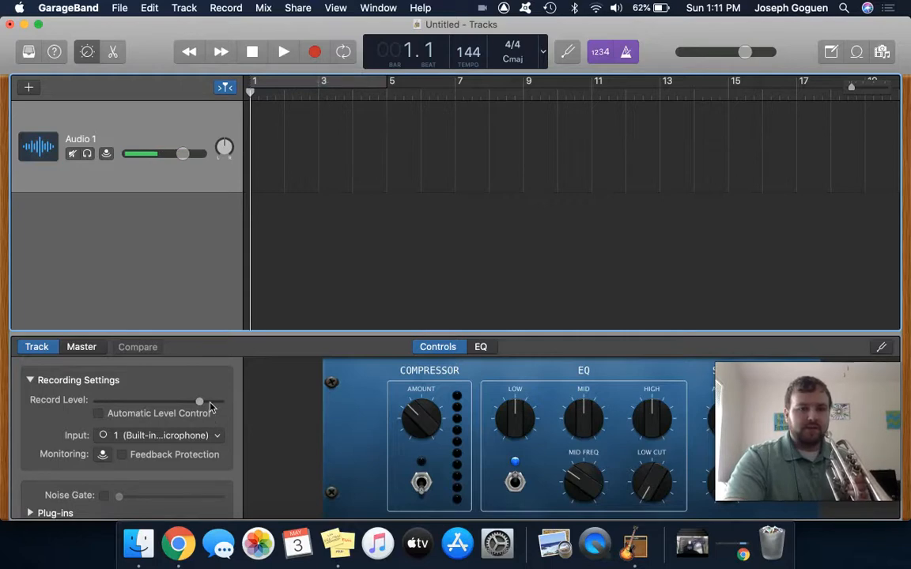
Record a trumpet take on Audio 1 from bar 1 to about bar 11, lowering the record level before stopping.
key("r")
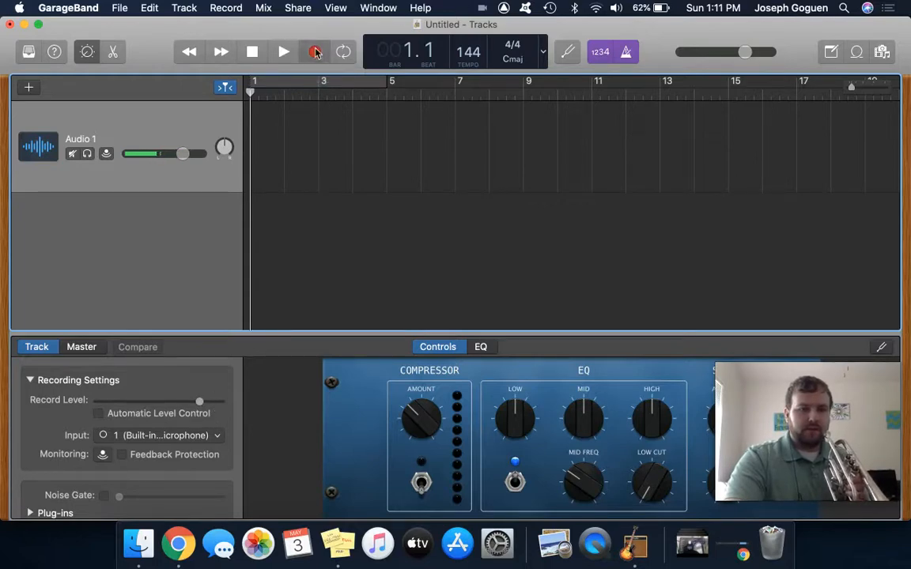
left_click_drag(200, 404, 117, 404)
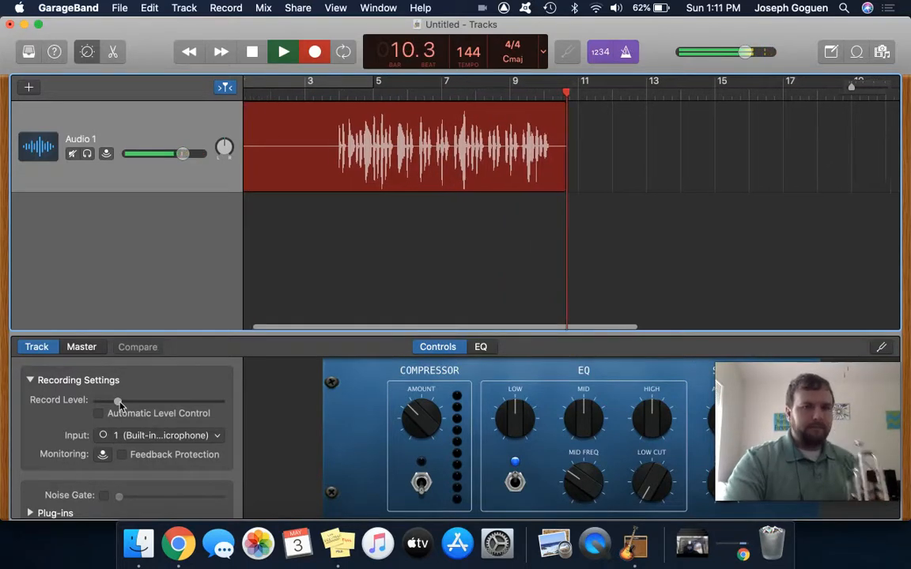
left_click(321, 52)
left_click(252, 52)
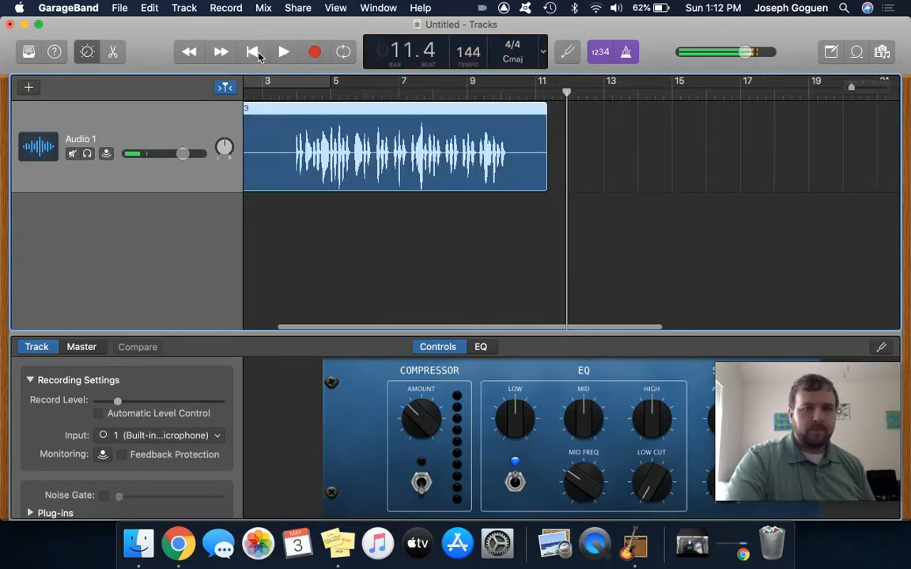
Play the trumpet take from the beginning with the metronome turned off, and stop after the last notes.
left_click(253, 53)
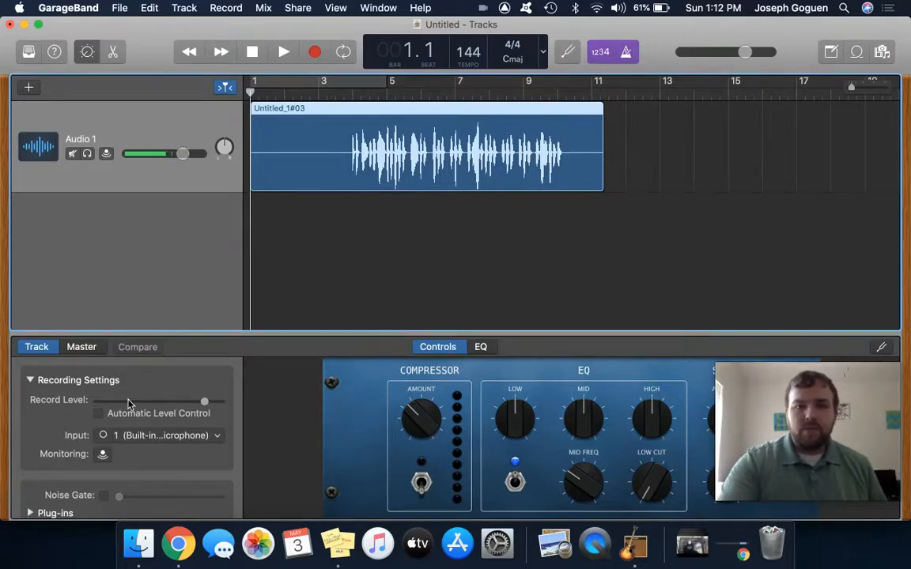
left_click(284, 52)
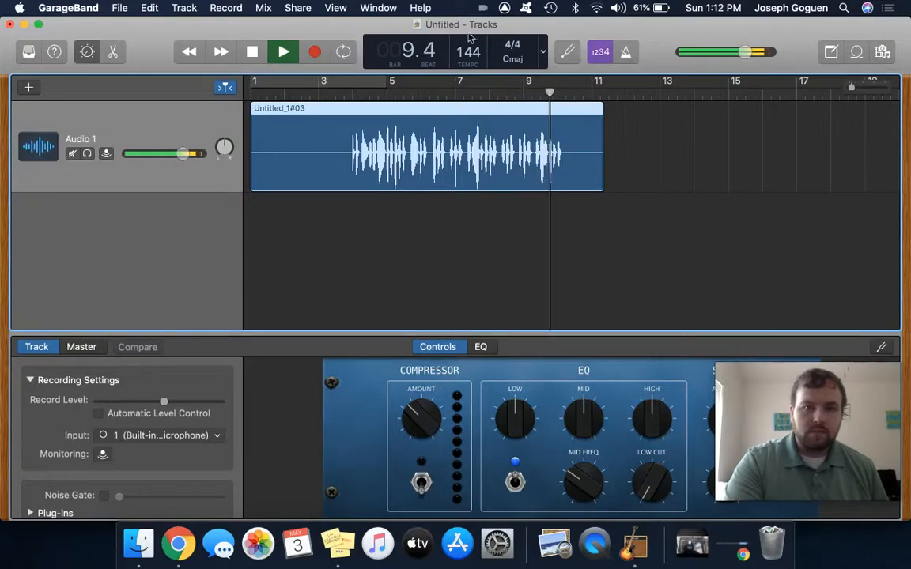
left_click(253, 49)
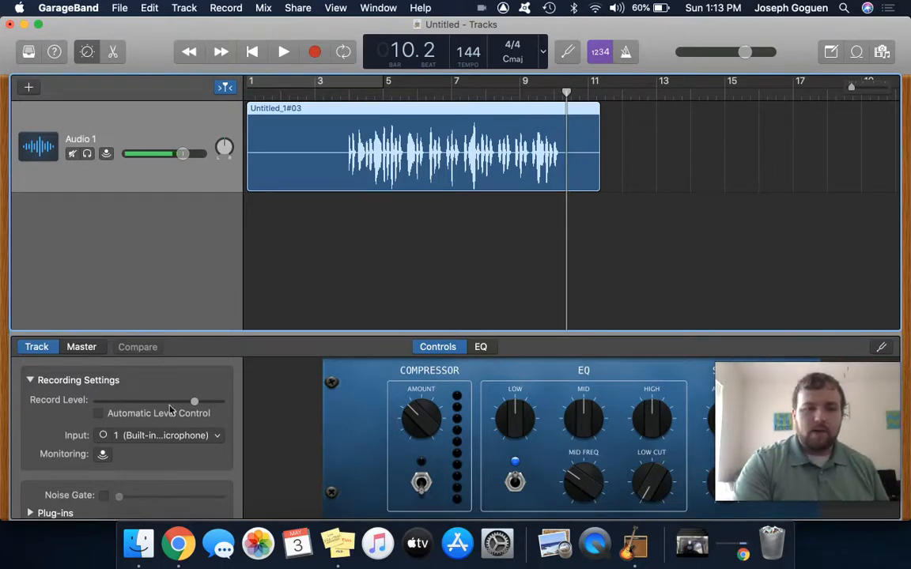
Raise the Audio 1 record level slightly, and delete the trumpet region and undo that deletion.
mouse_move(195, 402)
left_mouse_down()
mouse_move(179, 402)
mouse_move(202, 403)
left_mouse_up()
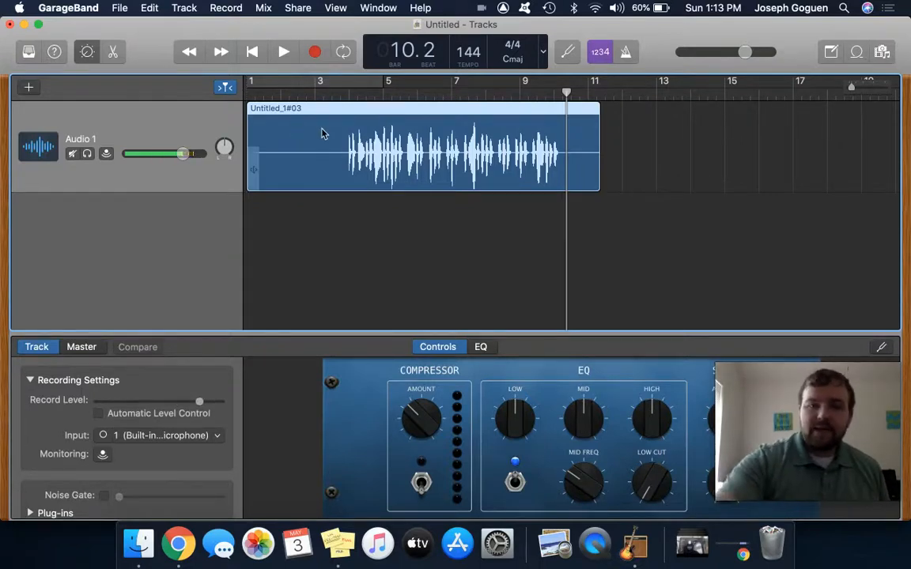
key("Delete")
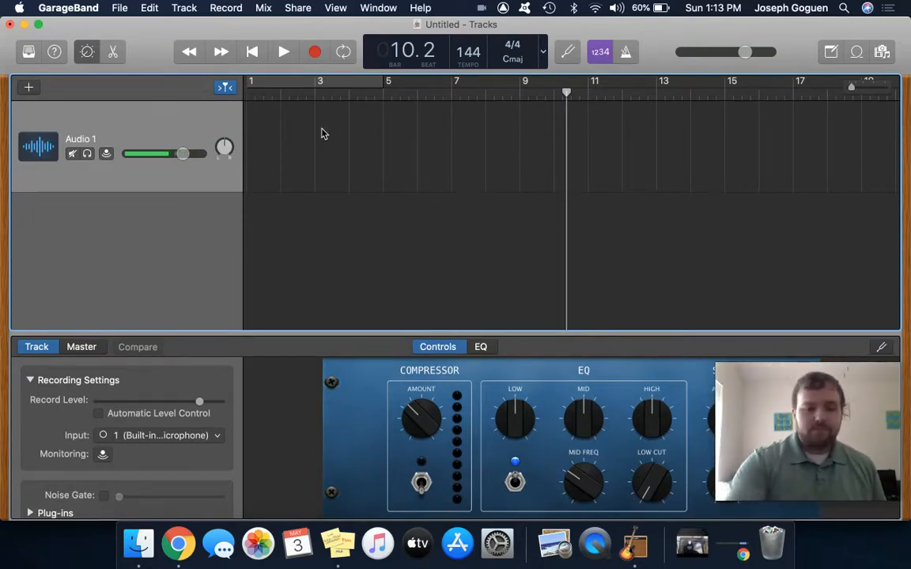
key("super+z")
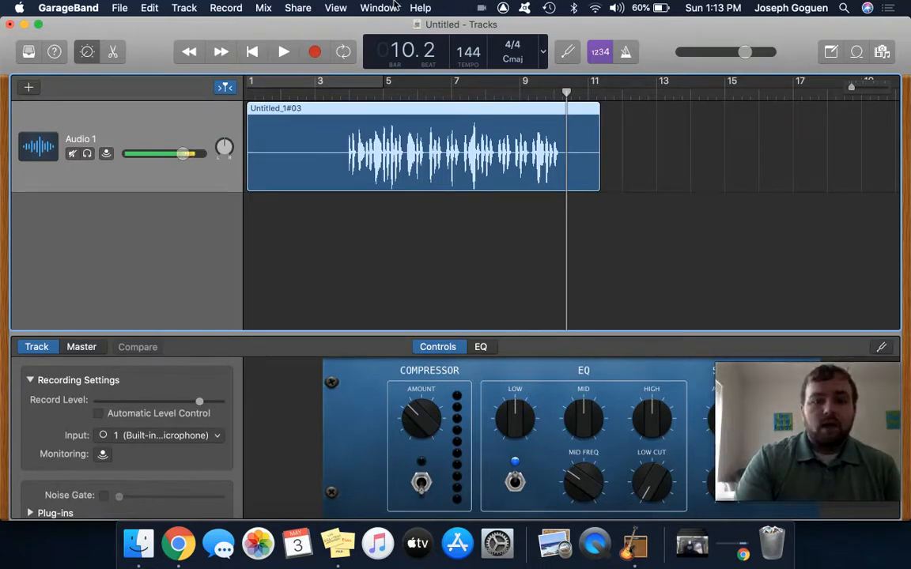
Share the song to Music with the title "Mad Dash" at the Highest Quality (iTunes Plus, 256 kBit/s) setting.
left_click(297, 7)
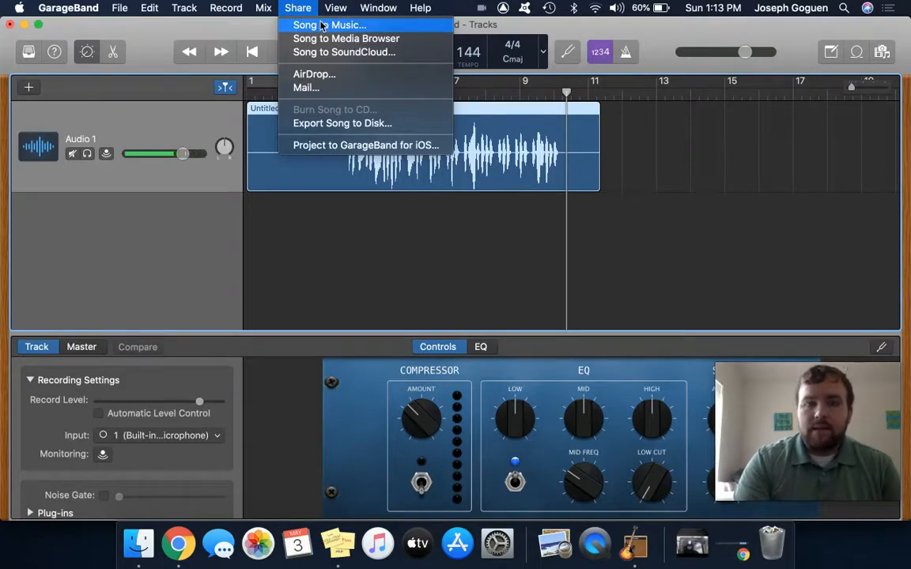
left_click(322, 25)
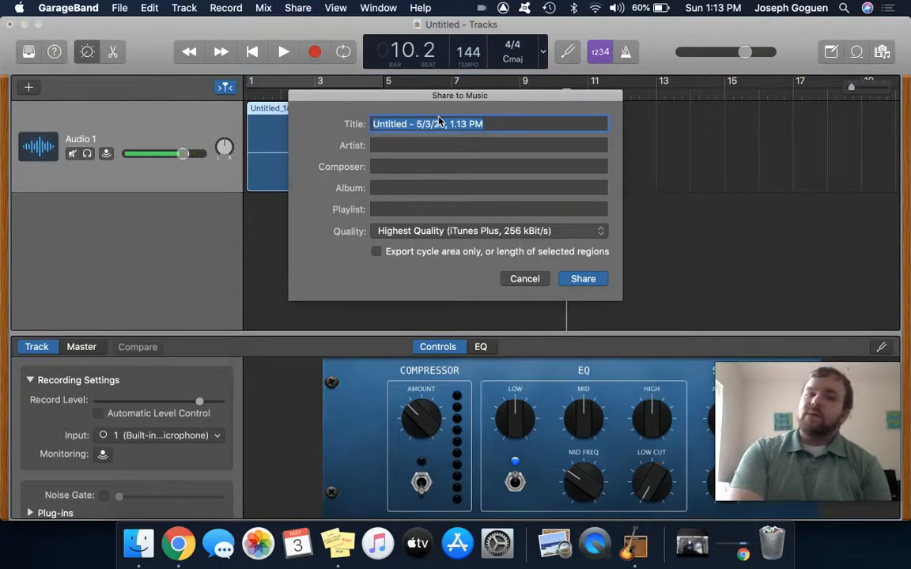
type("dDash")
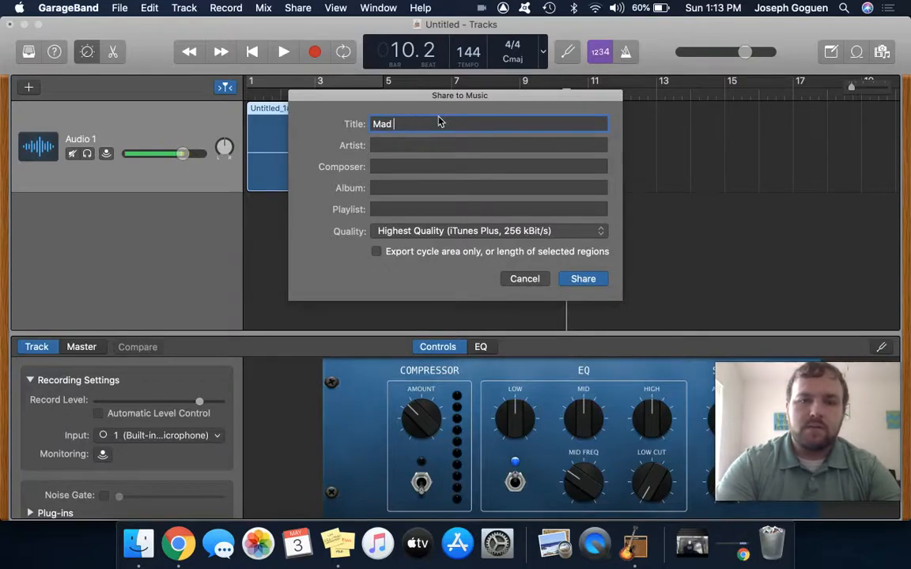
left_click(585, 278)
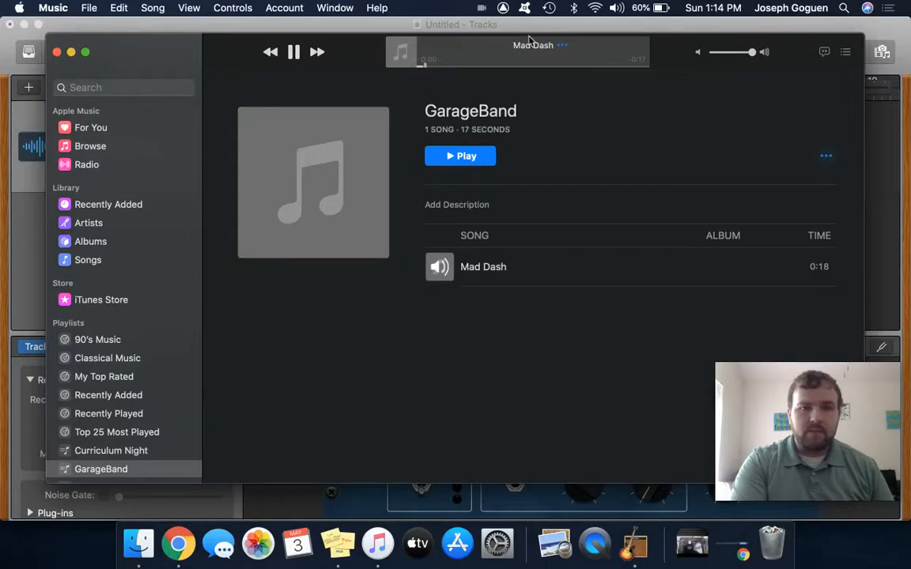
Pause Mad Dash in Music, demonstrate picking the song up from the GarageBand playlist, and close the Music window.
left_click(292, 52)
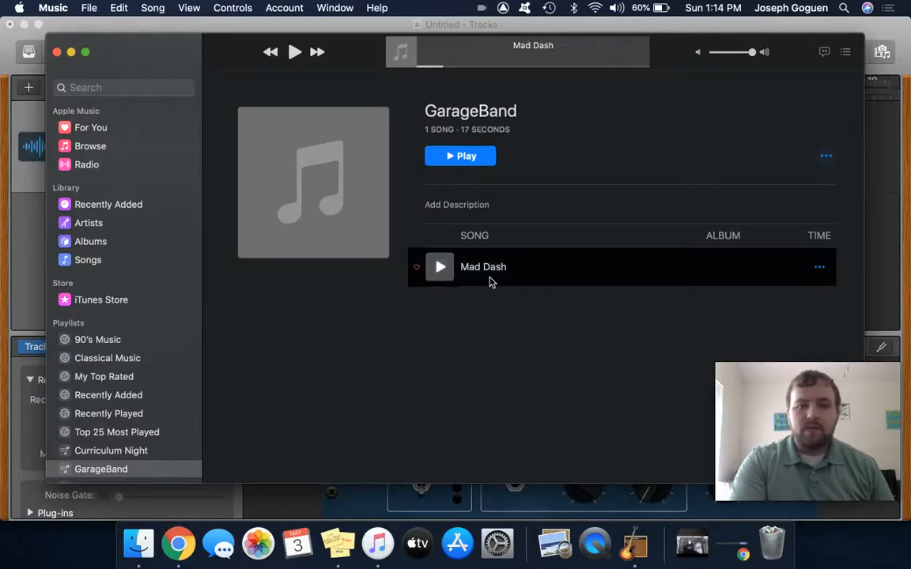
left_click_drag(505, 272, 520, 295)
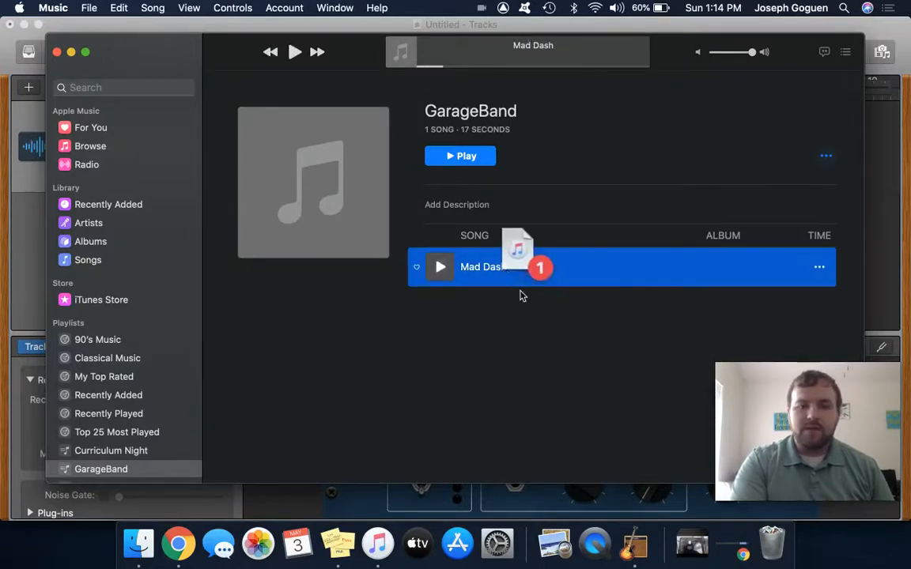
left_click(56, 52)
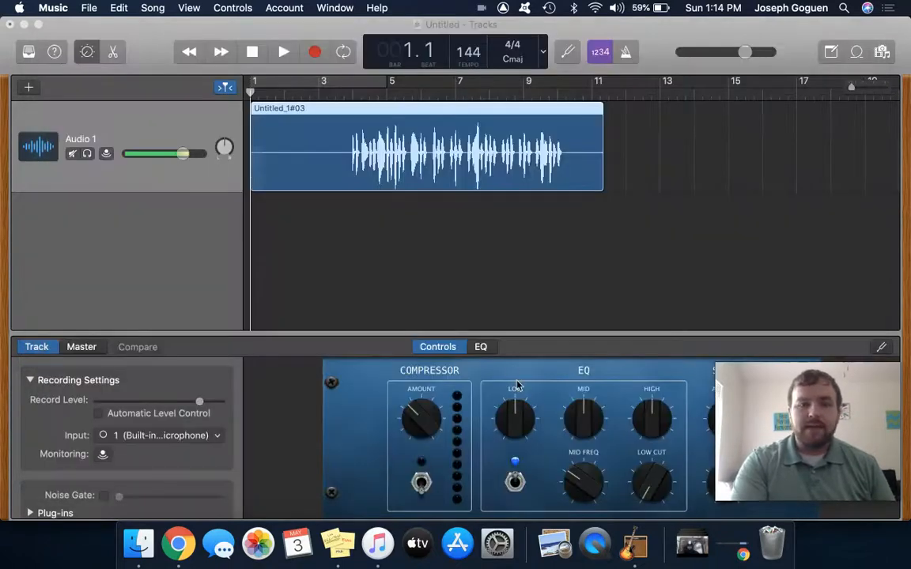